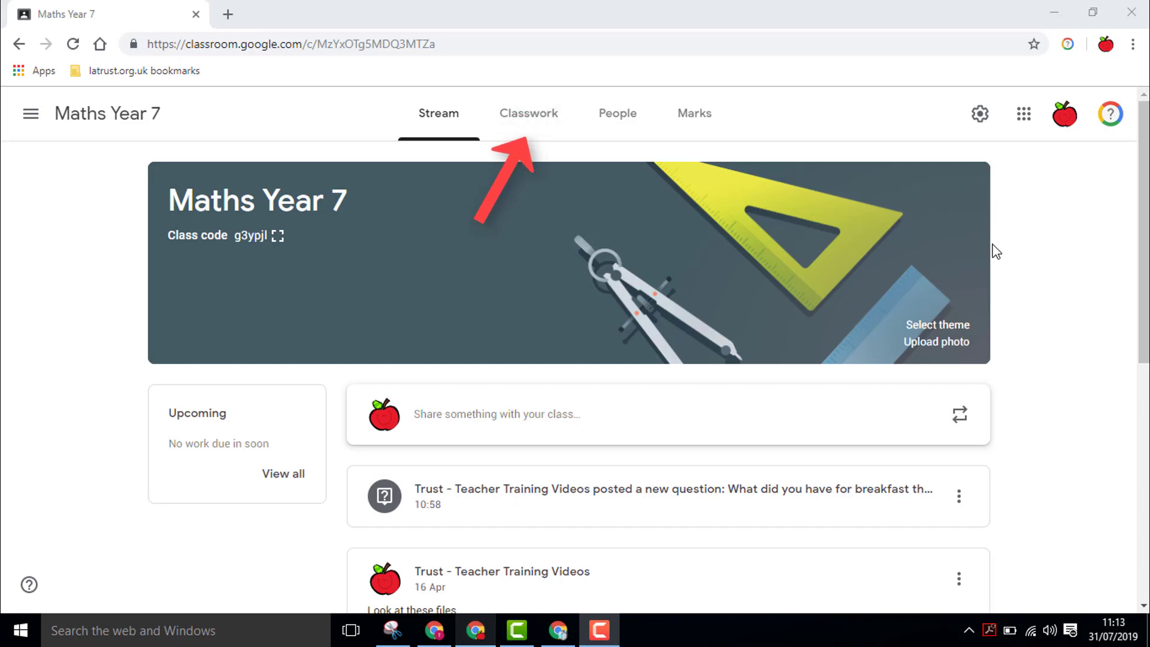
# Switch the Maths Year 7 class to its Classwork page.
pyautogui.click(519, 131)
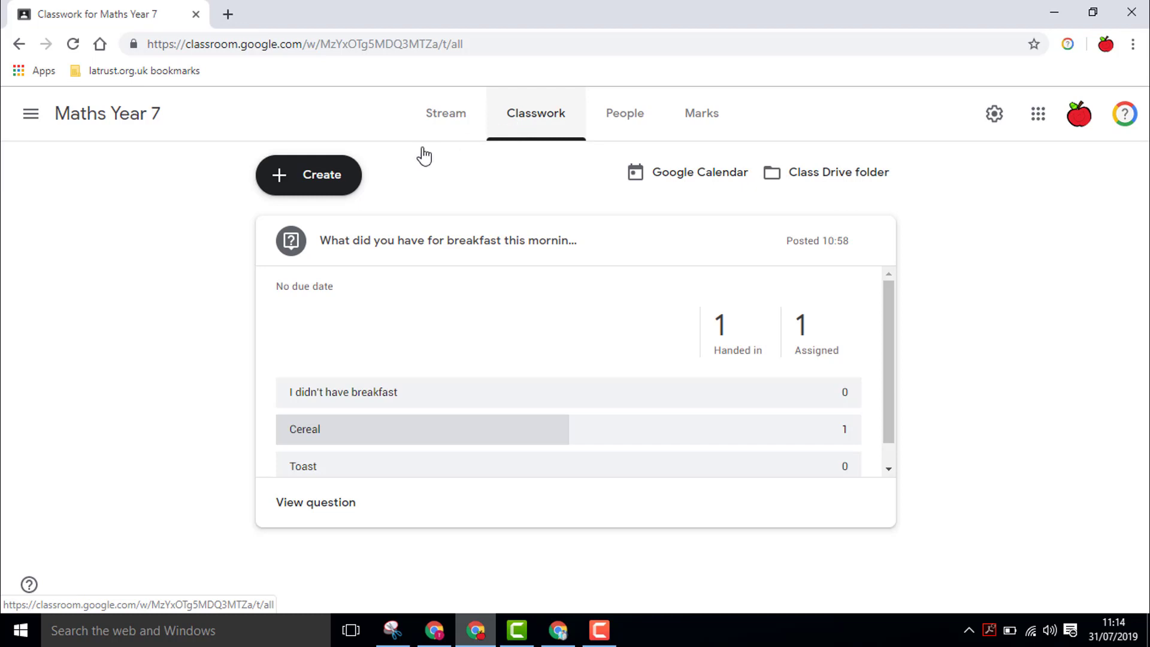
# Create a new blank assignment for Maths Year 7 from the Create menu.
pyautogui.click(317, 177)
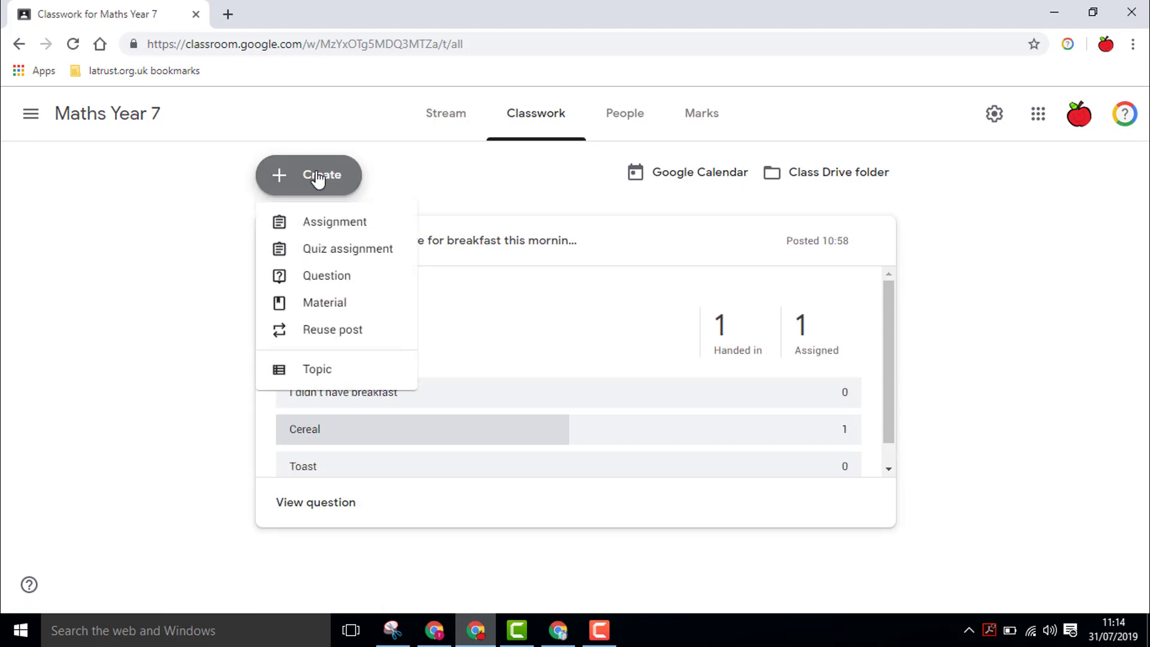
pyautogui.click(317, 222)
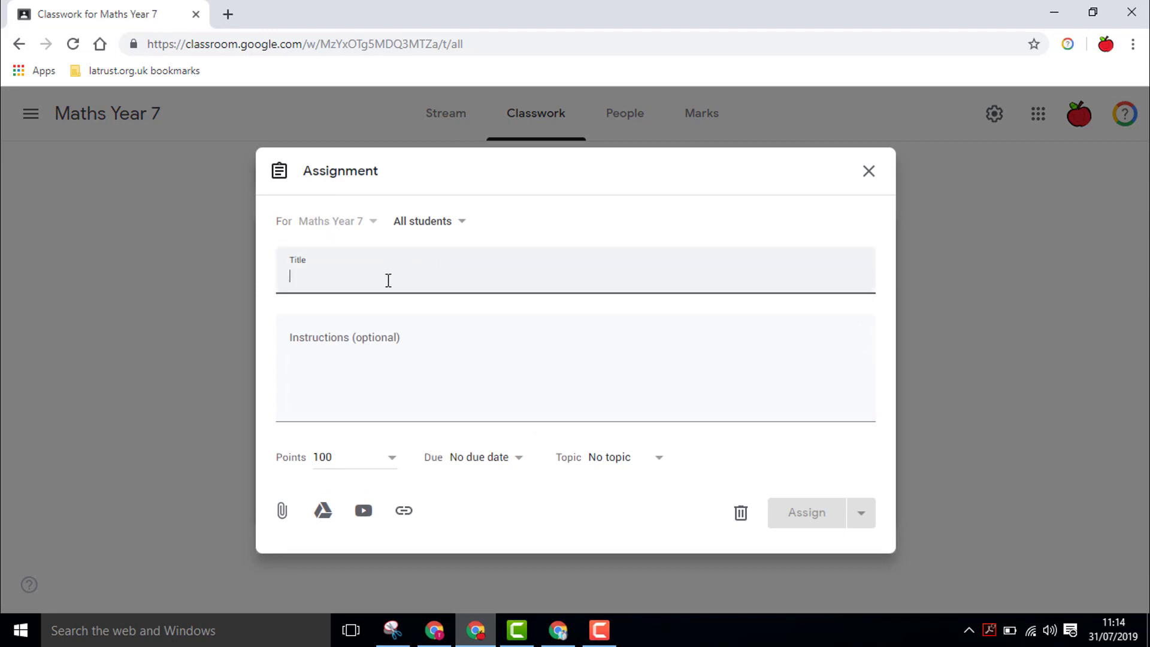
pyautogui.write('Battle of Hastings quiz')
# Enter the title 'Battle of Hastings quiz' and instructions to use books and the internet.
pyautogui.press('Tab')
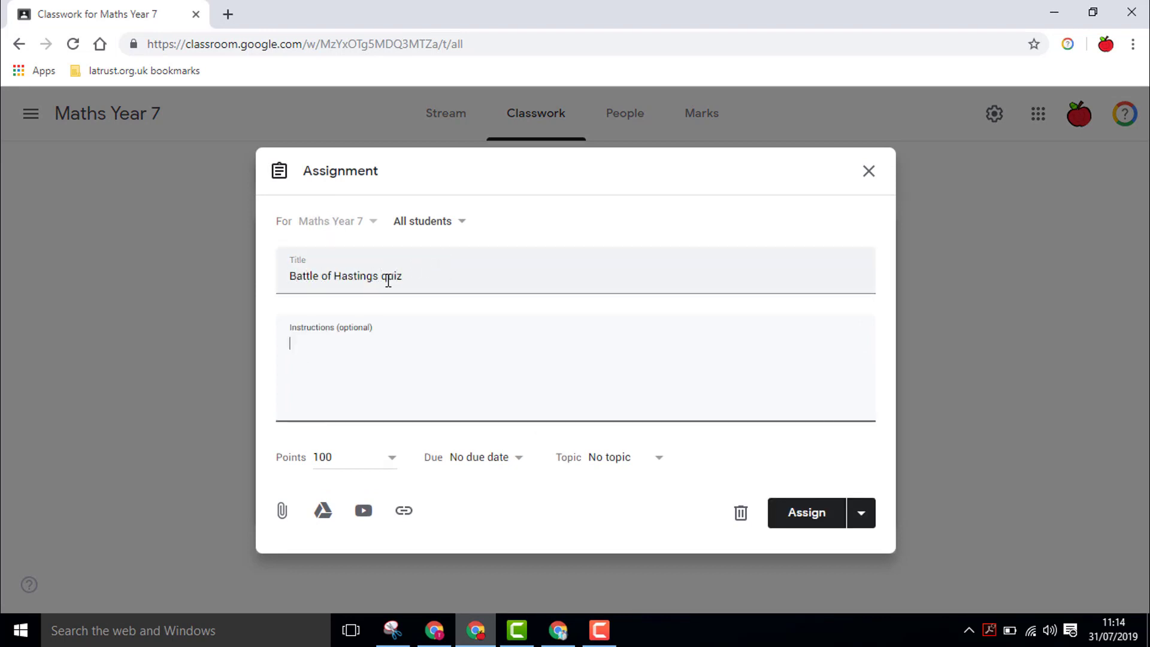
pyautogui.write('You can use your books and the internet to fin')
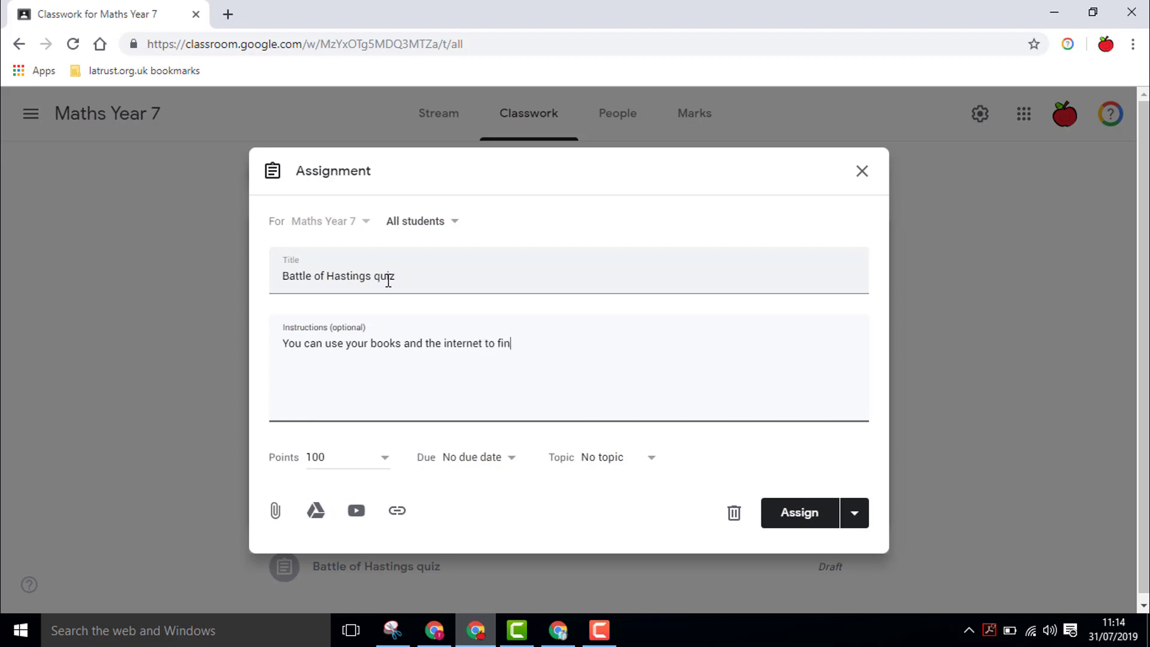
pyautogui.write('d the answers.')
pyautogui.click(316, 525)
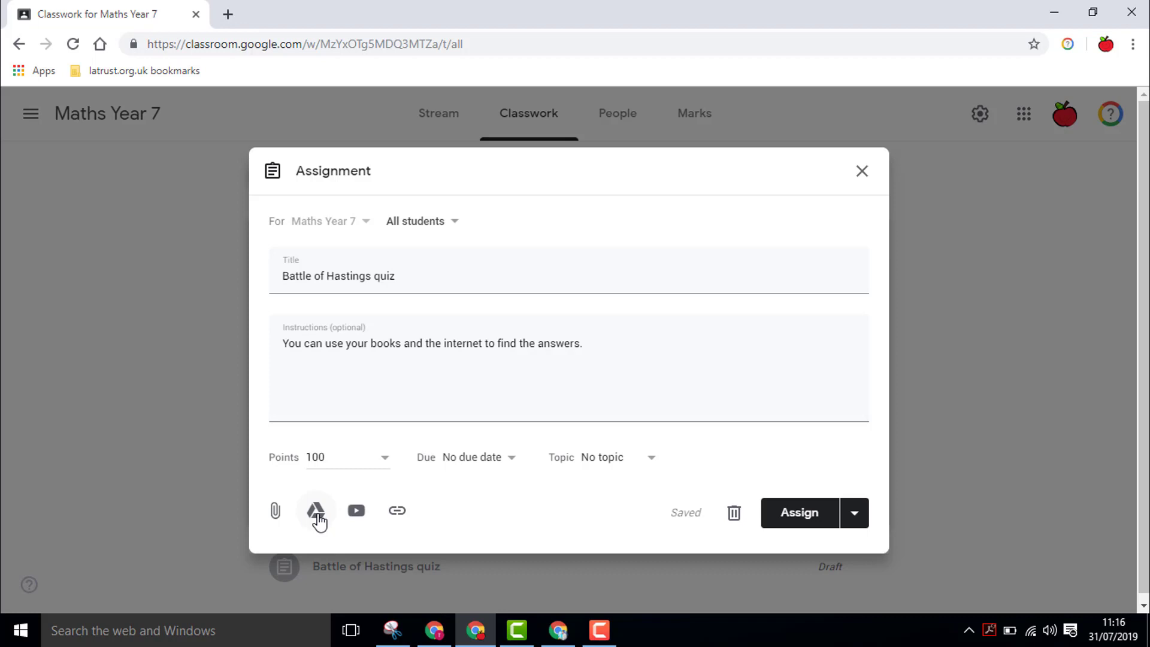
# Attach the '[Template] Quiz example' Google Doc from Drive's Recent files.
pyautogui.click(317, 513)
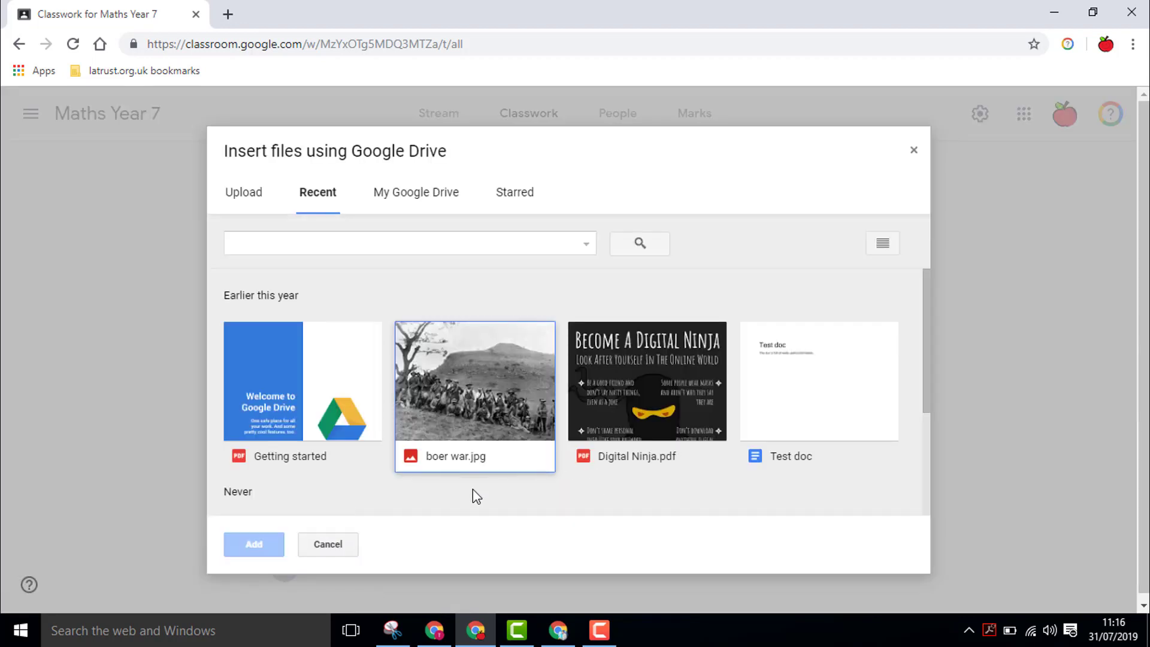
pyautogui.scroll(-2, 474, 493)
pyautogui.doubleClick(471, 441)
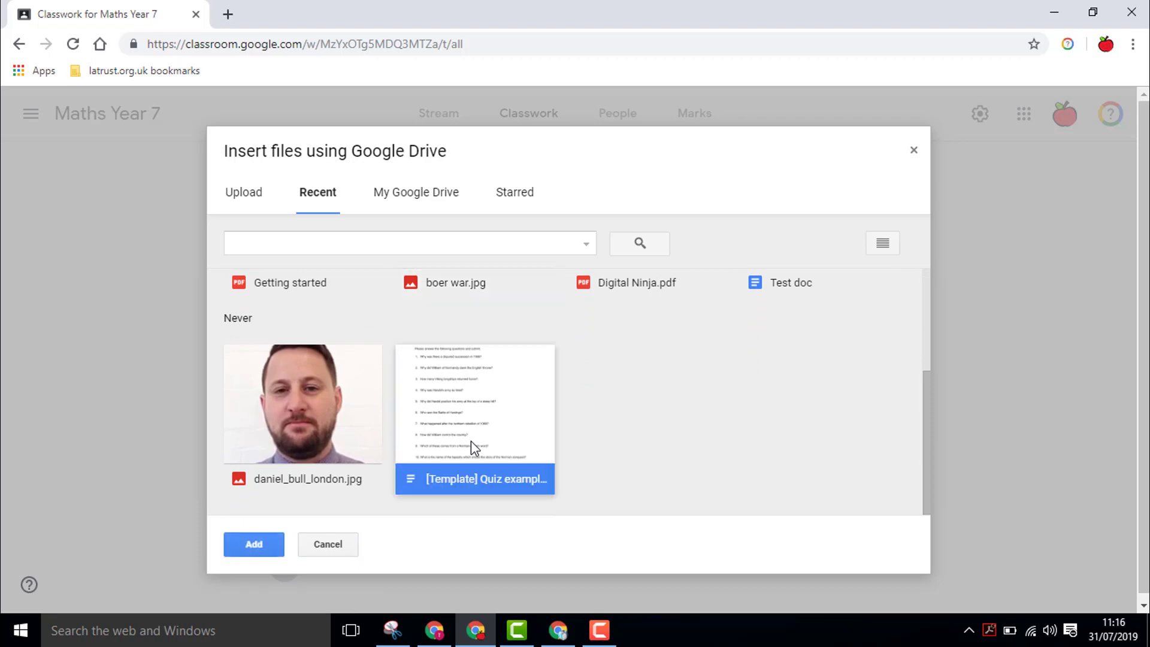
pyautogui.click(744, 492)
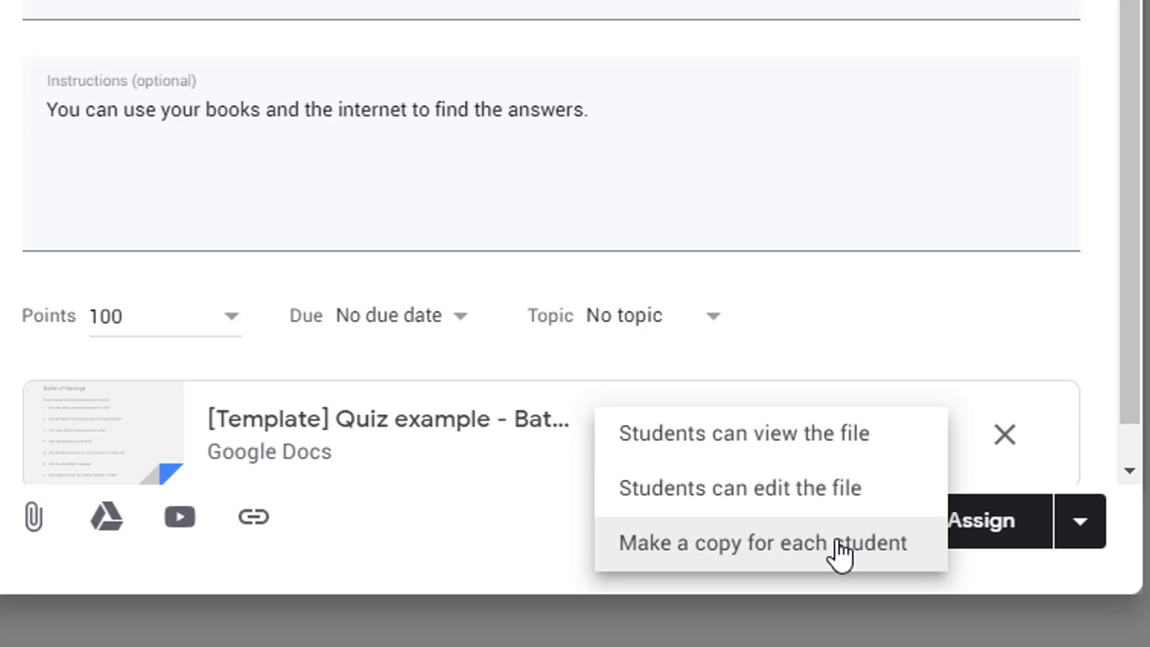
# Set the attached quiz template to 'Make a copy for each student'.
pyautogui.click(840, 554)
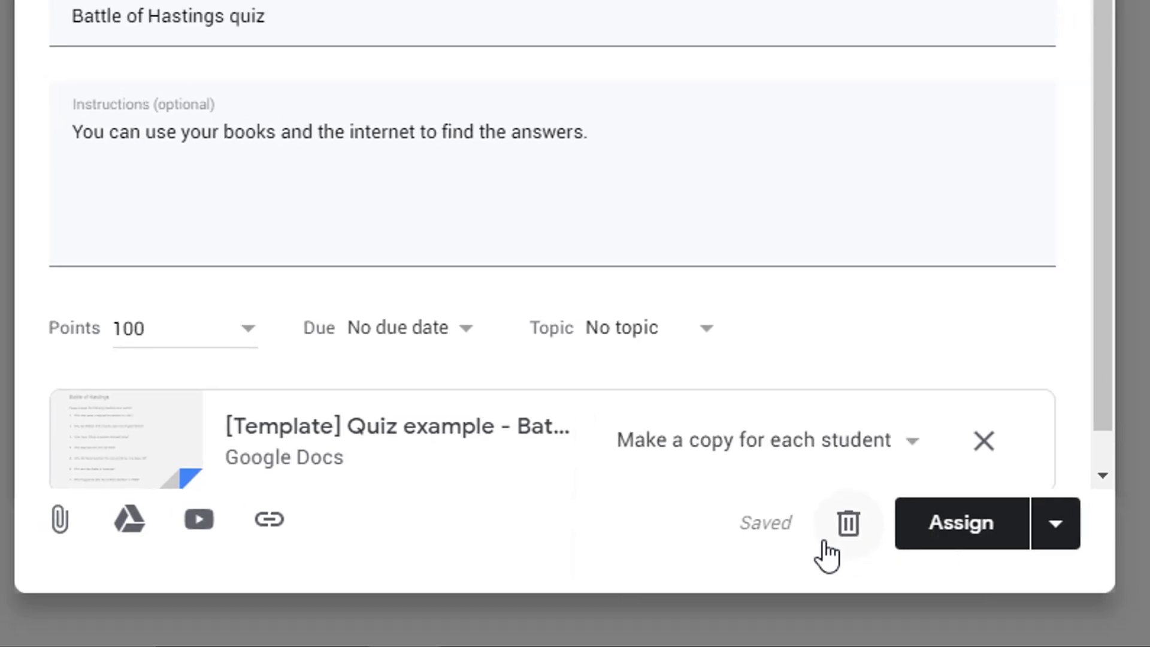